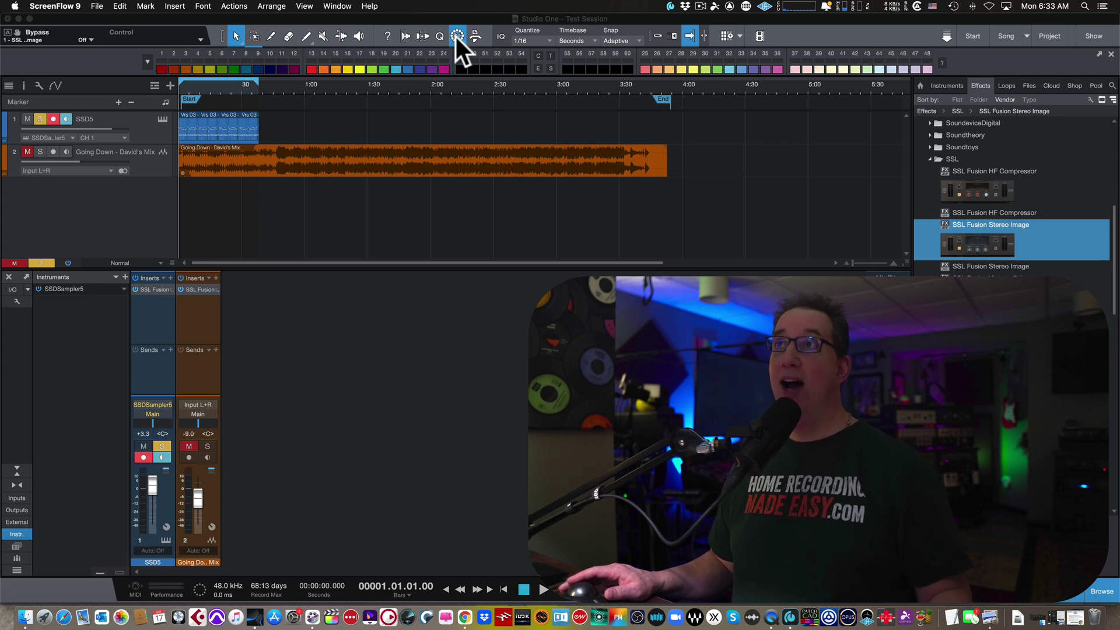
- Bring the Studio One Test Session window to the front
left_click(457, 35)
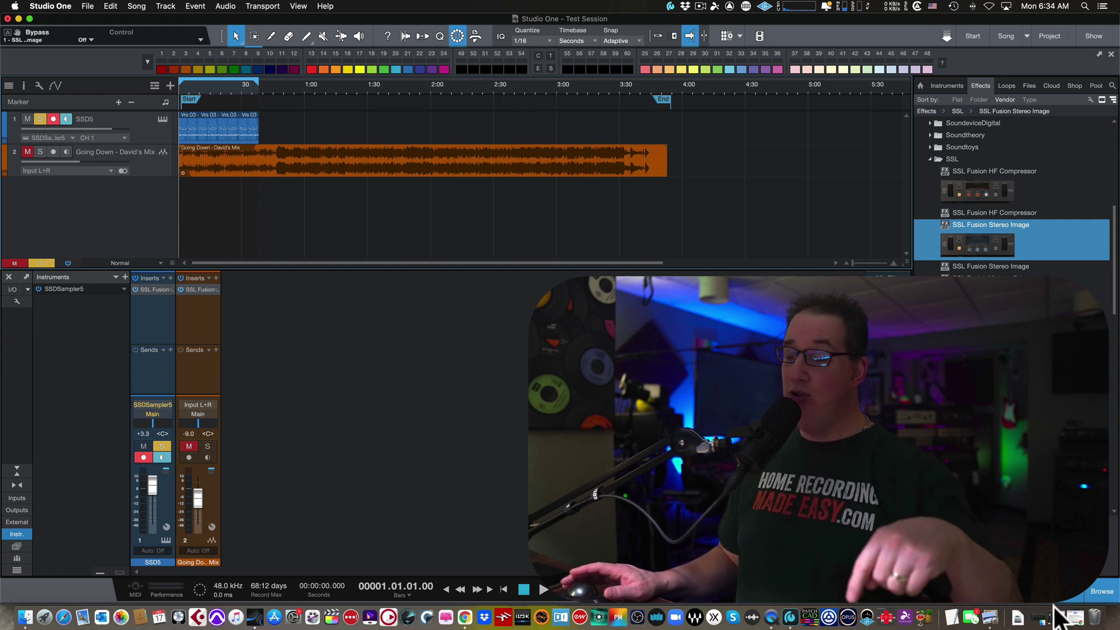
left_click(1077, 622)
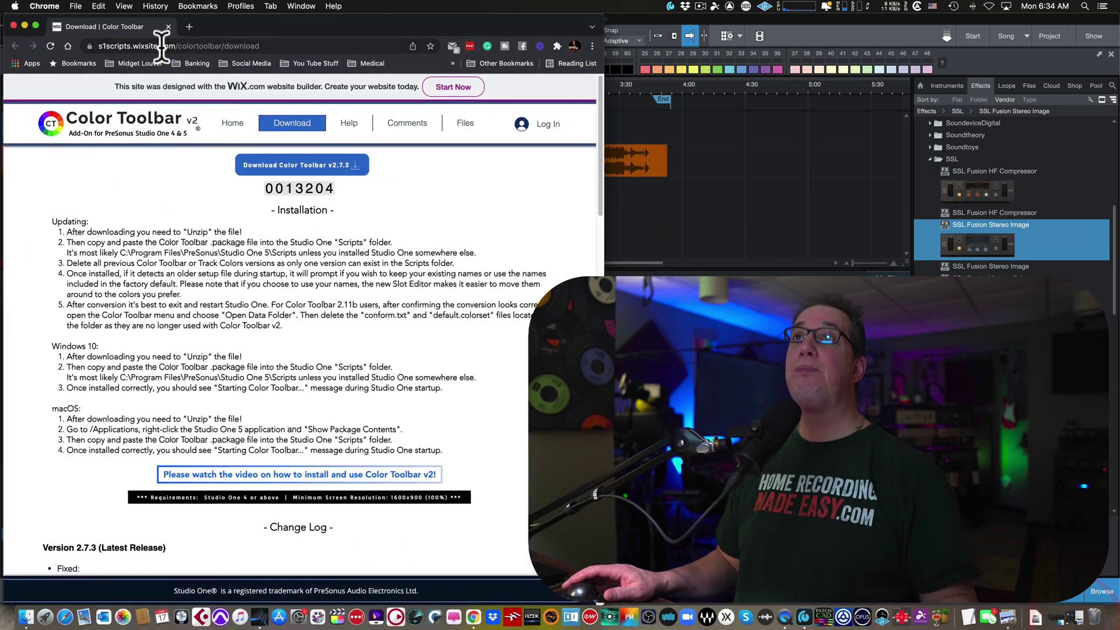
left_click_drag(199, 21, 197, 20)
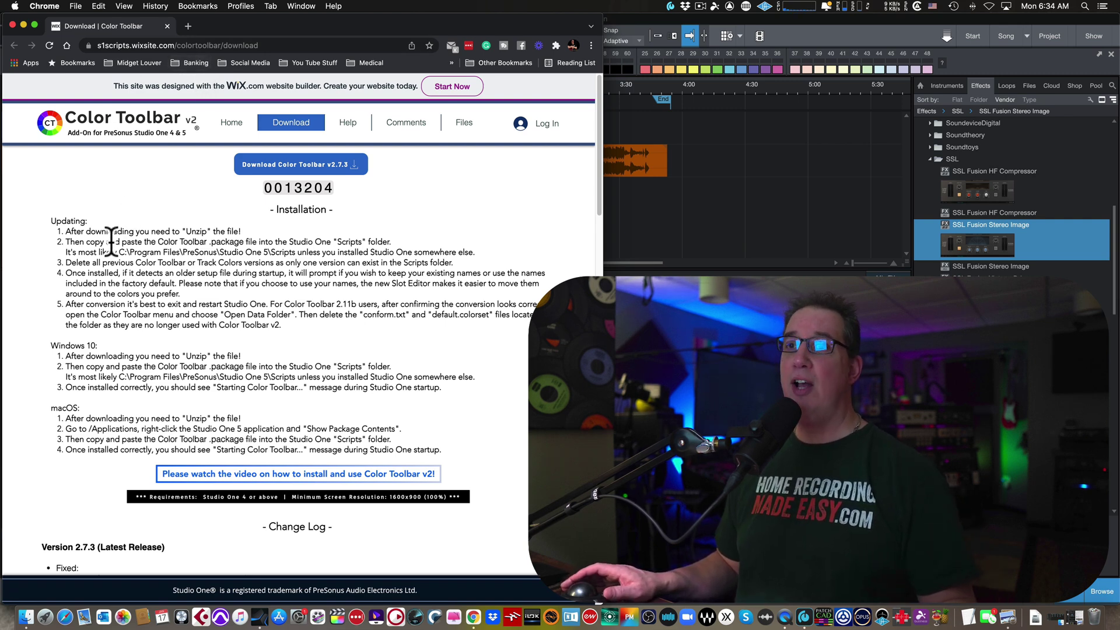
left_click(270, 45)
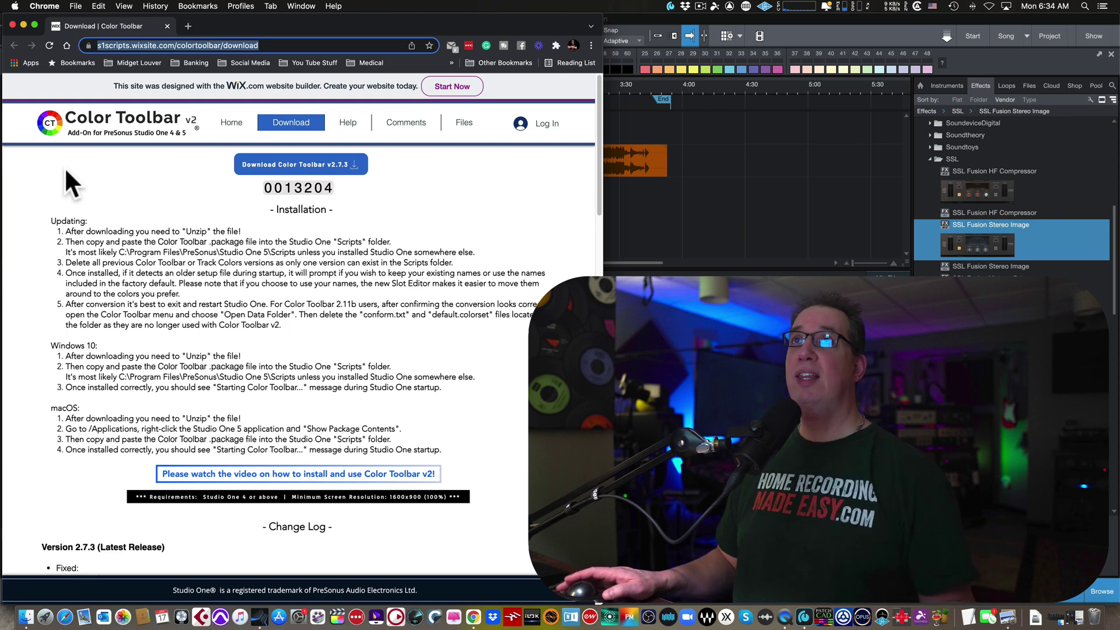
left_click(204, 177)
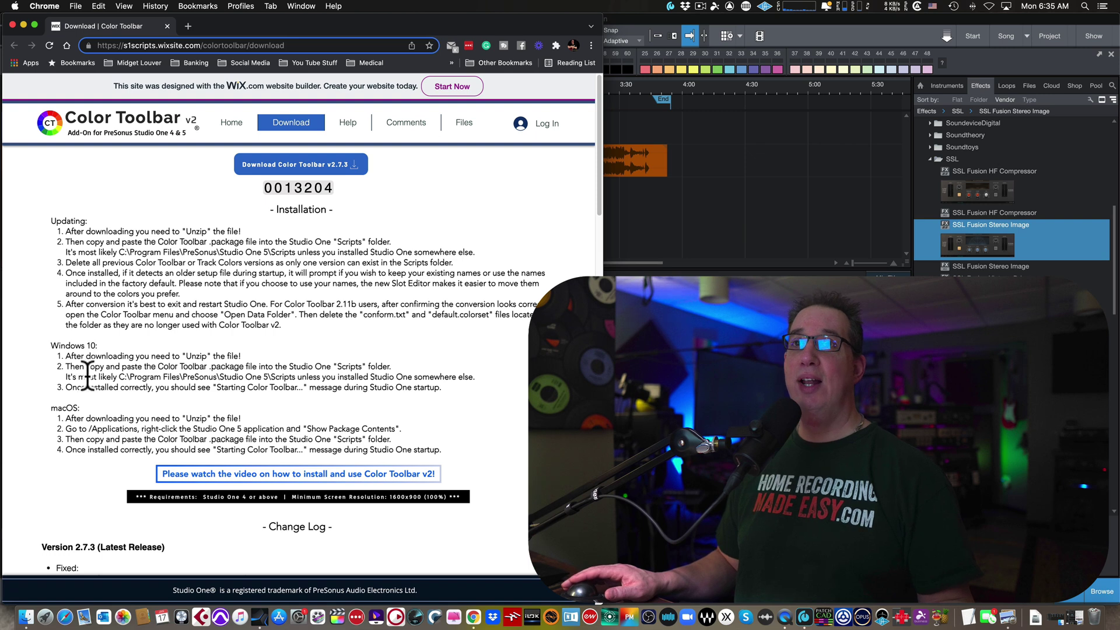
- Skim the Color Toolbar change log, then minimize Chrome to reveal the Studio One session
scroll(51, 432, "down", 2)
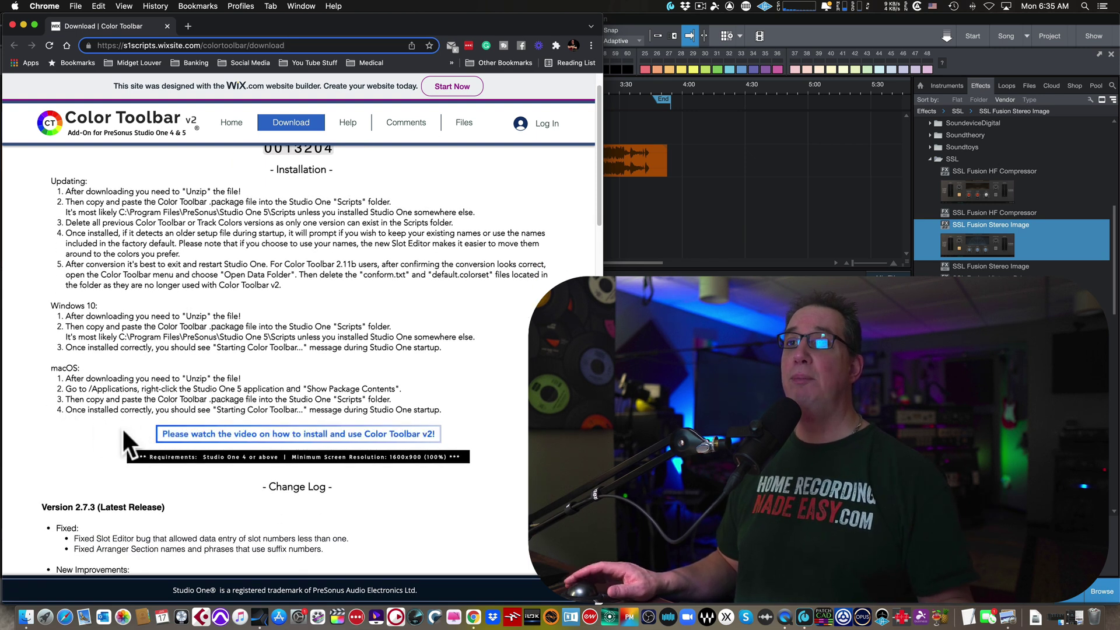
scroll(47, 422, "down", 5)
scroll(48, 419, "down", 5)
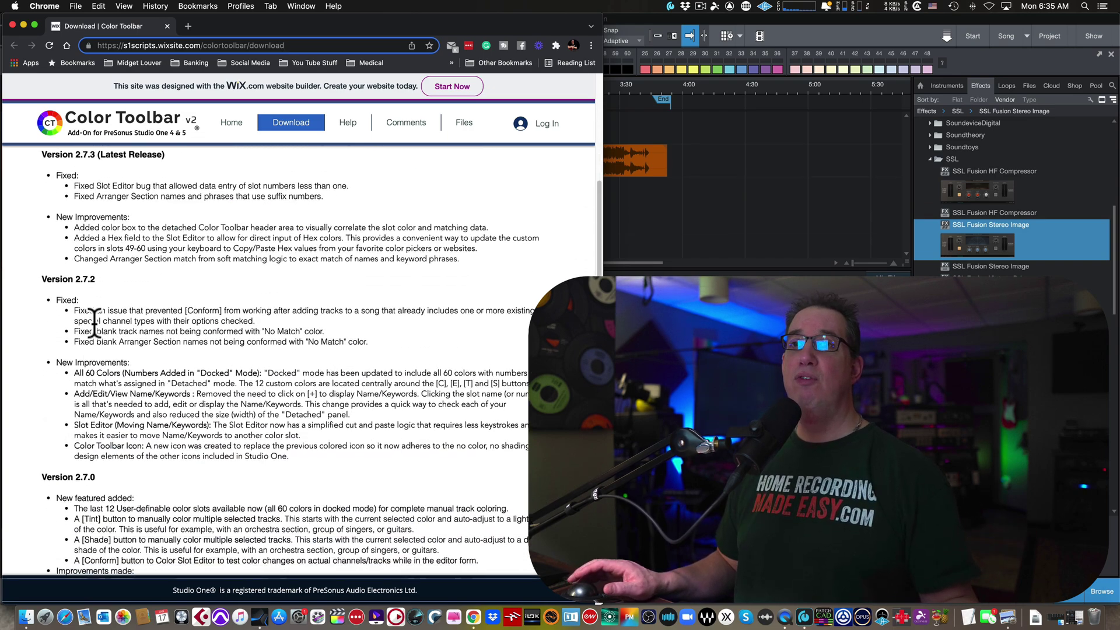
scroll(94, 324, "up", 5)
scroll(94, 323, "up", 5)
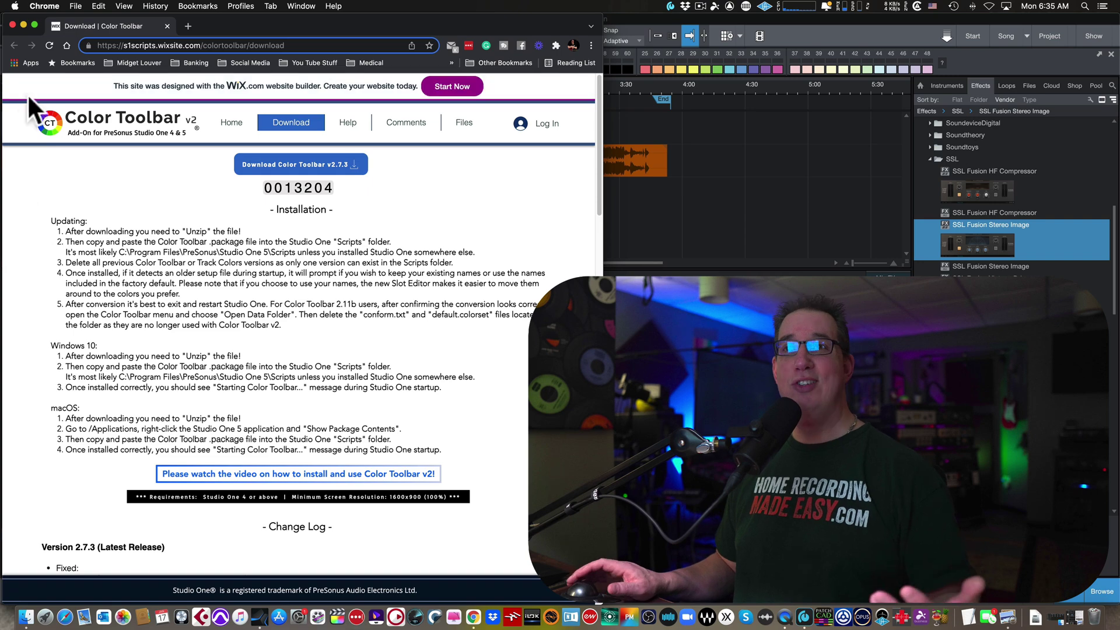
left_click(23, 24)
- Minimize Studio One and unzip colortoolbar_273.zip on the desktop
left_click(43, 19)
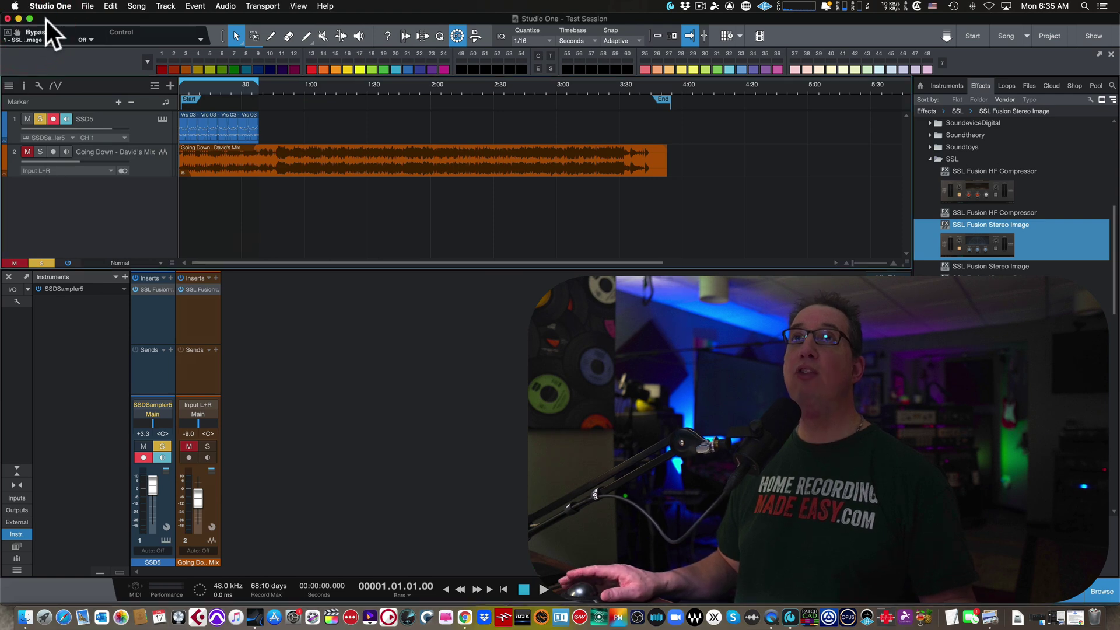
left_click(18, 18)
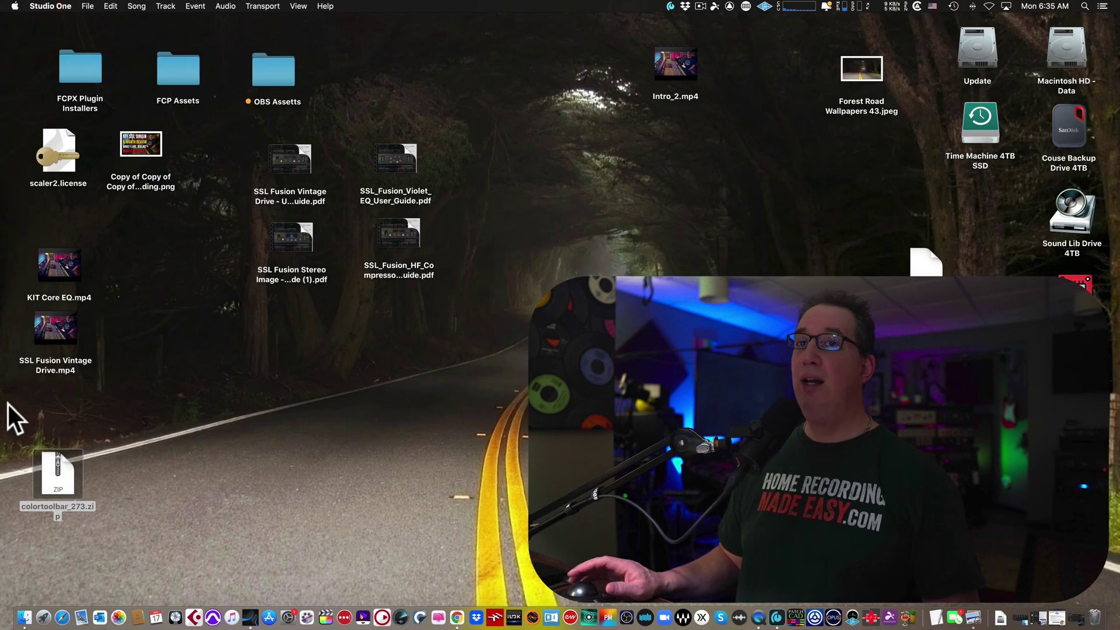
left_click_drag(56, 471, 159, 460)
double_click(159, 460)
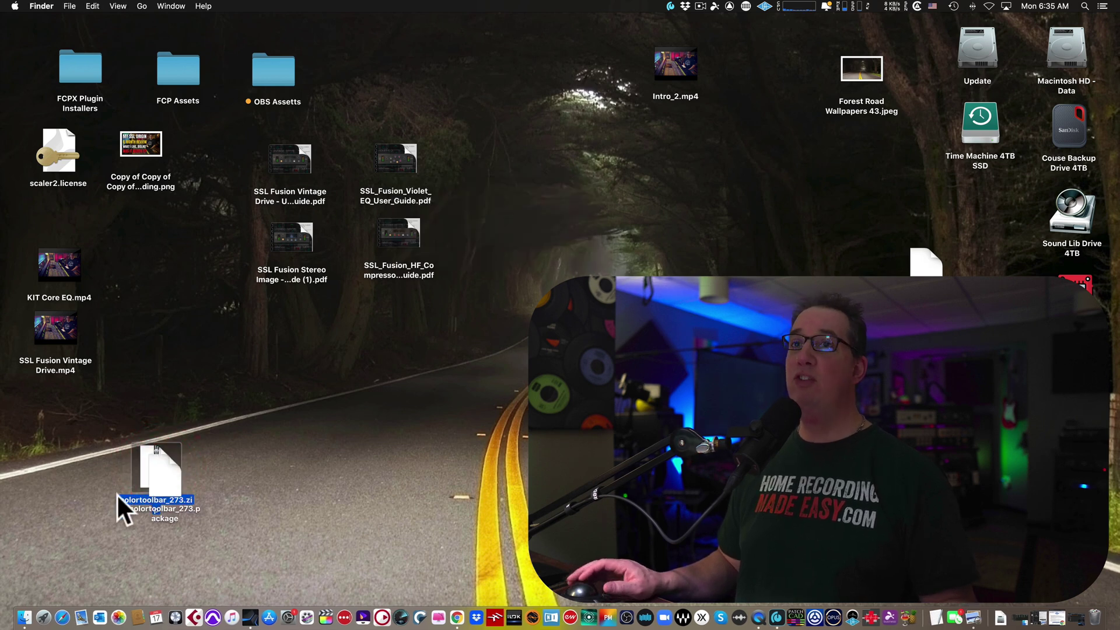
- Move colortoolbar_273.package away from the zip and bring up its file actions
left_click_drag(163, 481, 248, 434)
left_click(292, 488)
left_click(261, 429)
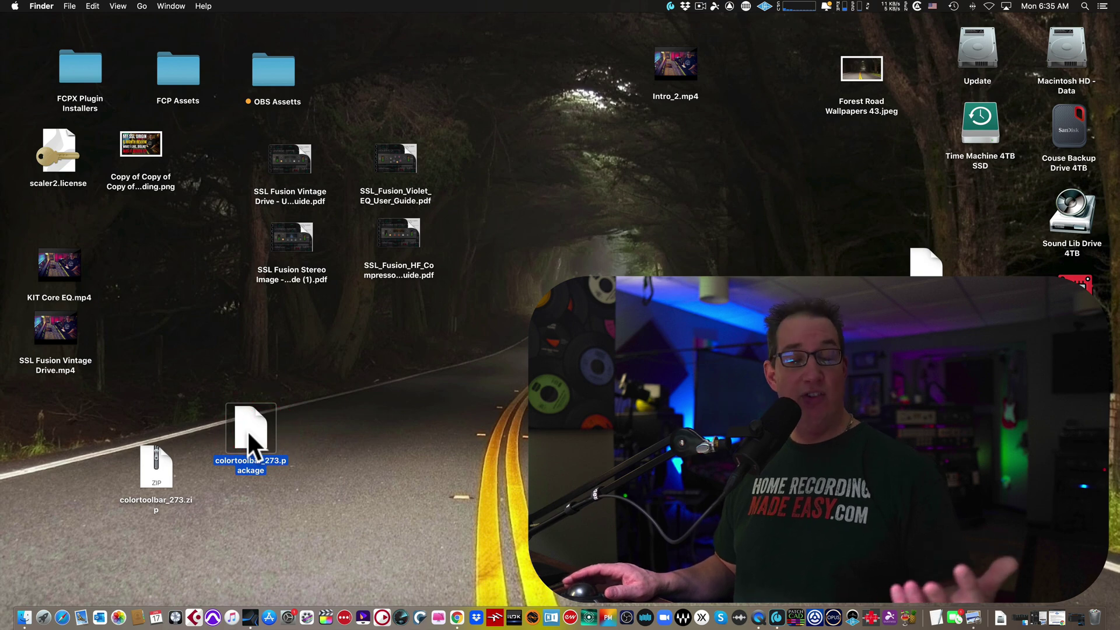
right_click(248, 433)
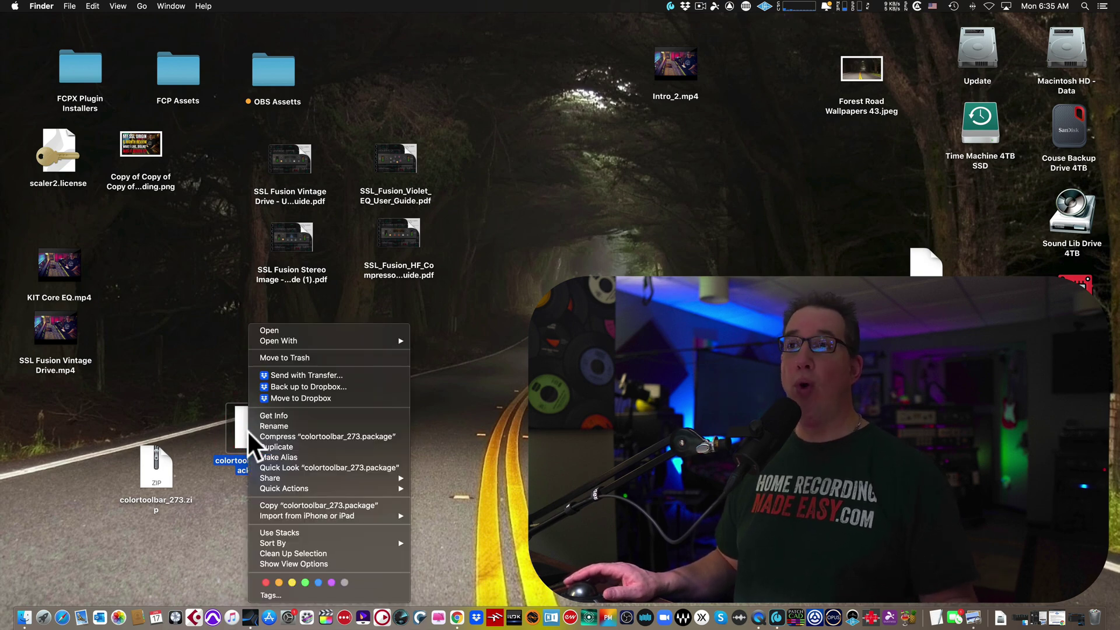
- Copy colortoolbar_273.package and open the Applications folder in a new Finder window
left_click(270, 505)
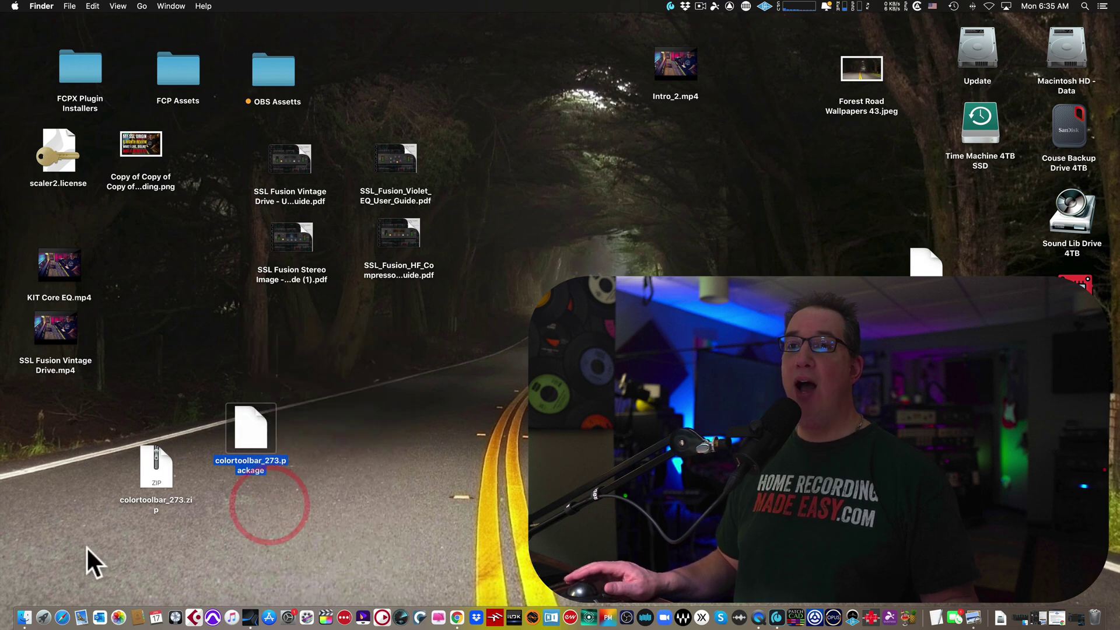
left_click(22, 619)
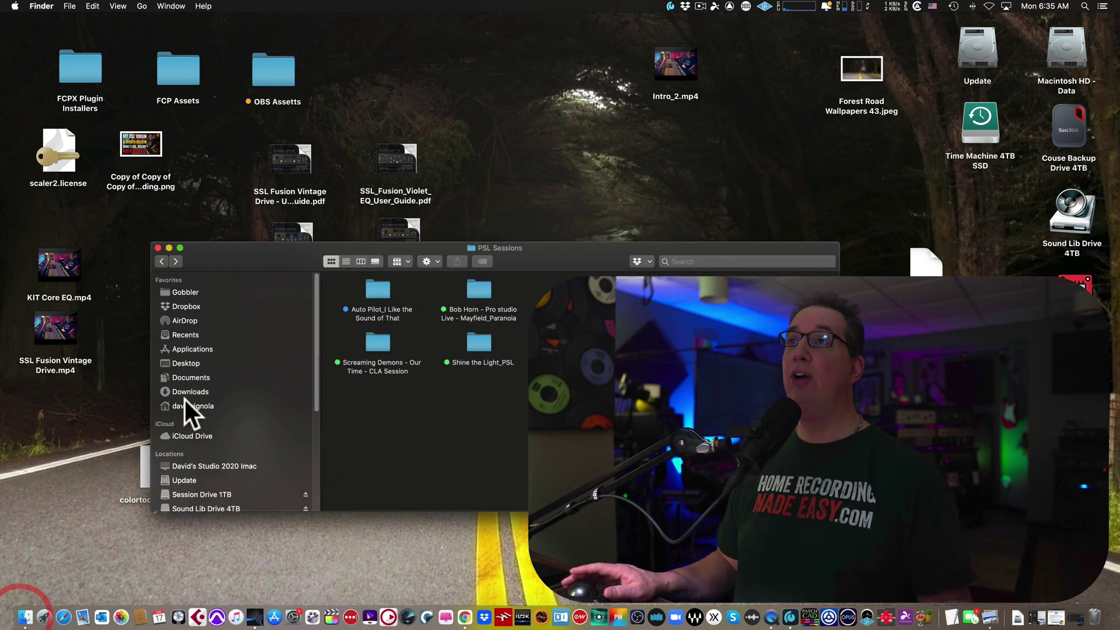
left_click(208, 348)
- Enlarge the Applications window and bring up Studio One 5.5's file actions
left_click_drag(226, 264, 197, 177)
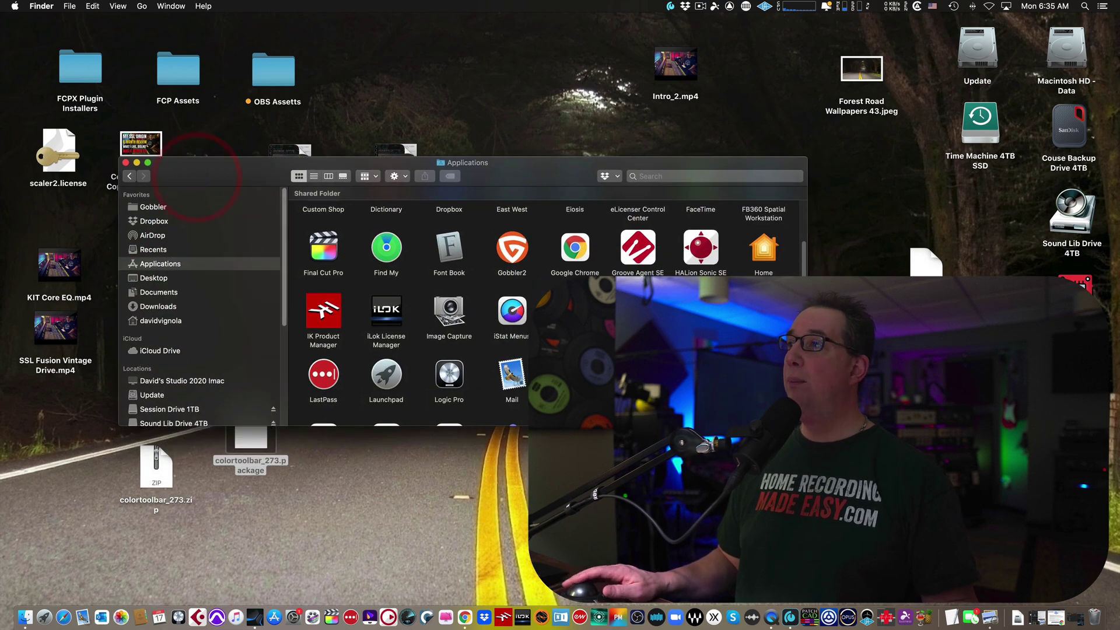
left_click_drag(807, 426, 851, 598)
left_click_drag(247, 170, 208, 83)
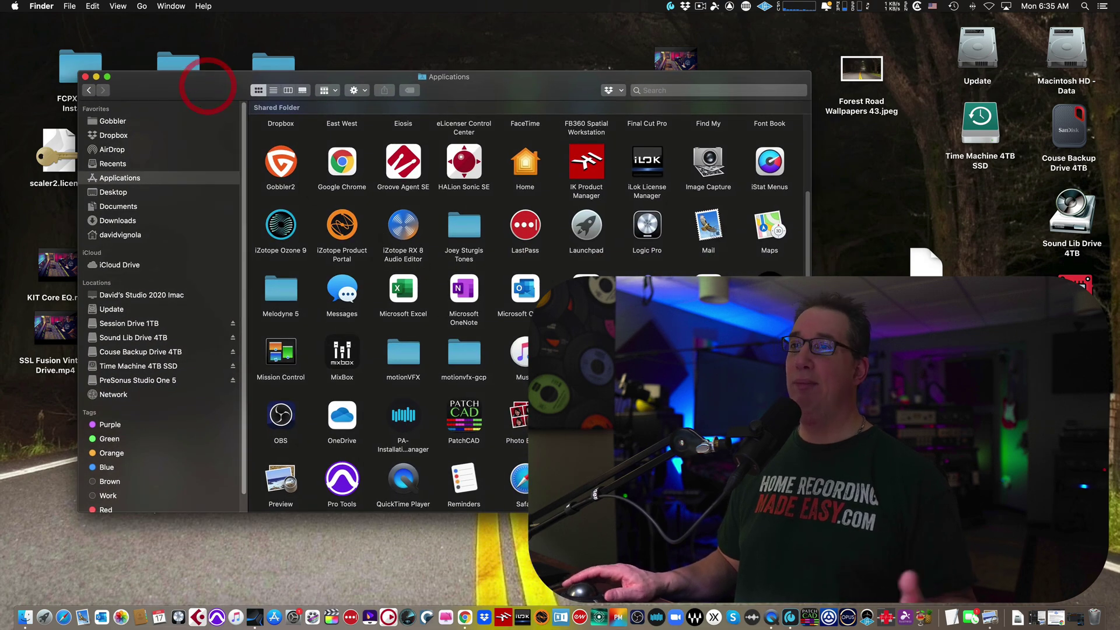
left_click_drag(811, 513, 881, 584)
left_click(464, 538)
right_click(464, 538)
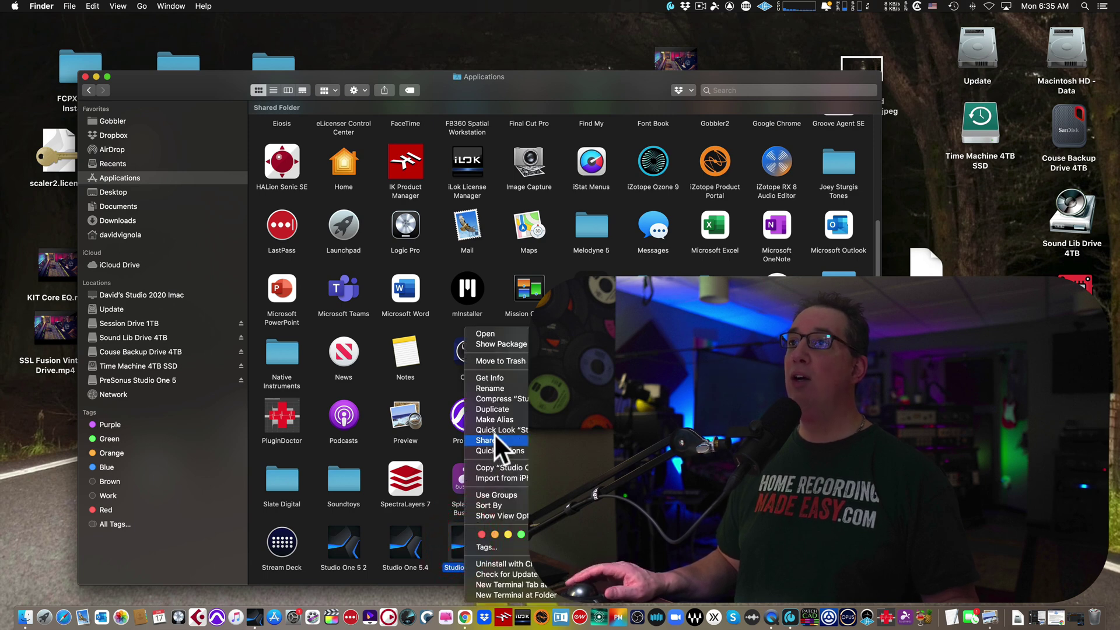
- Paste colortoolbar_273.package into Studio One 5.5's Contents > scripts folder
left_click(507, 344)
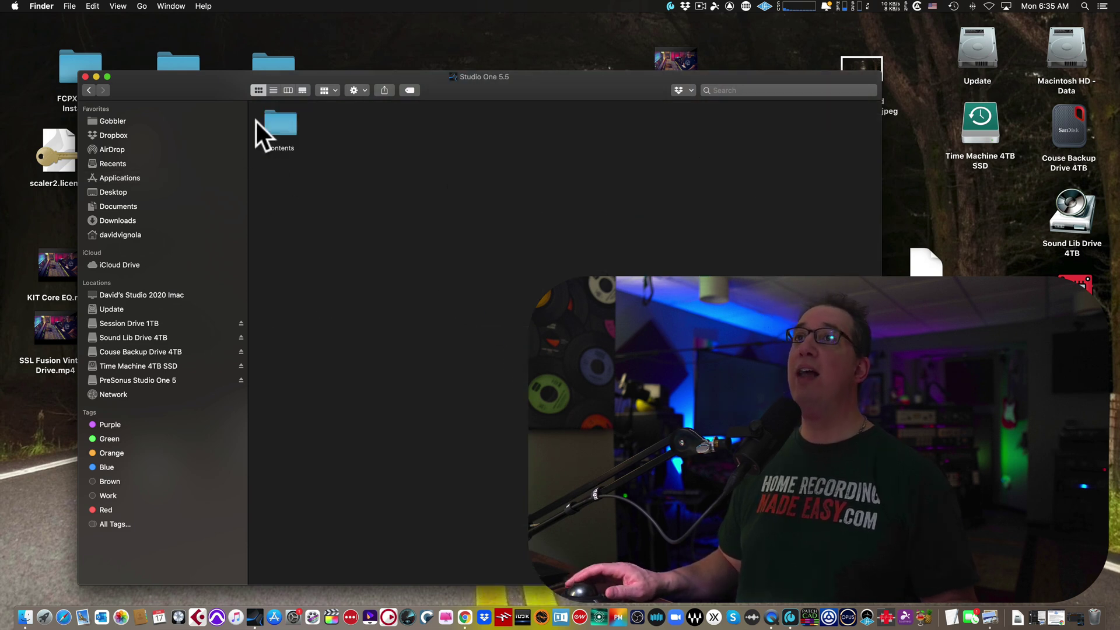
double_click(280, 125)
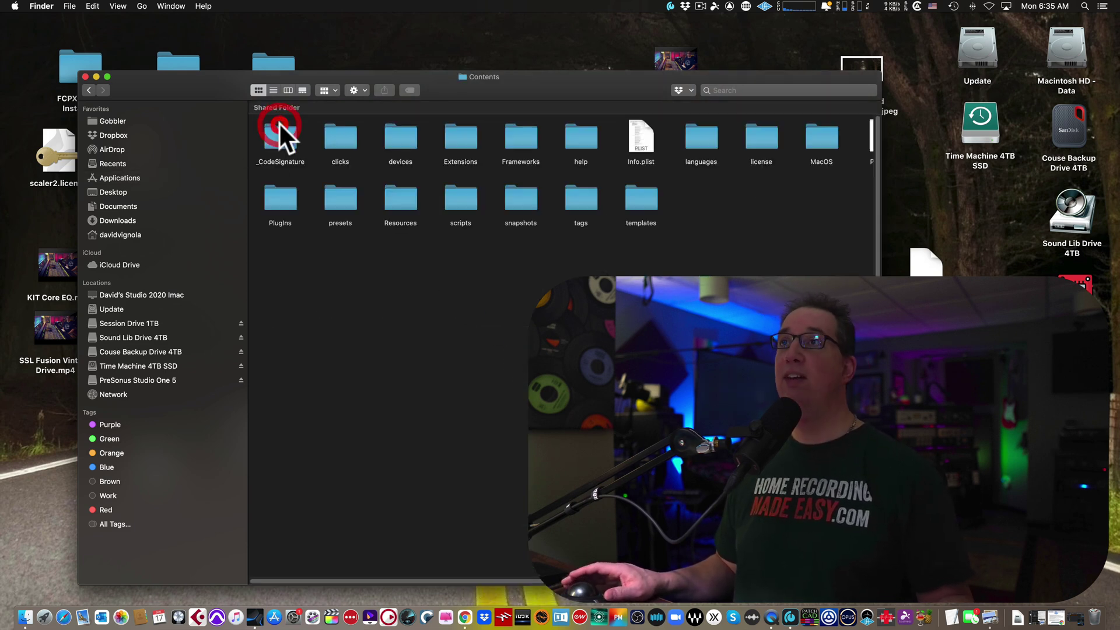
double_click(459, 201)
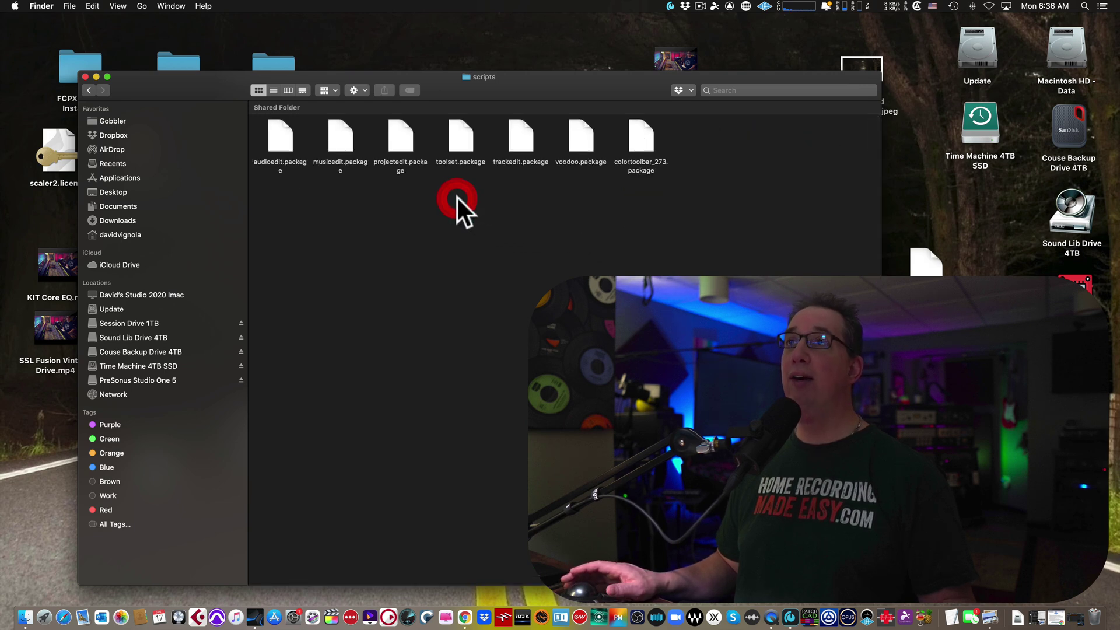
right_click(322, 212)
left_click(289, 272)
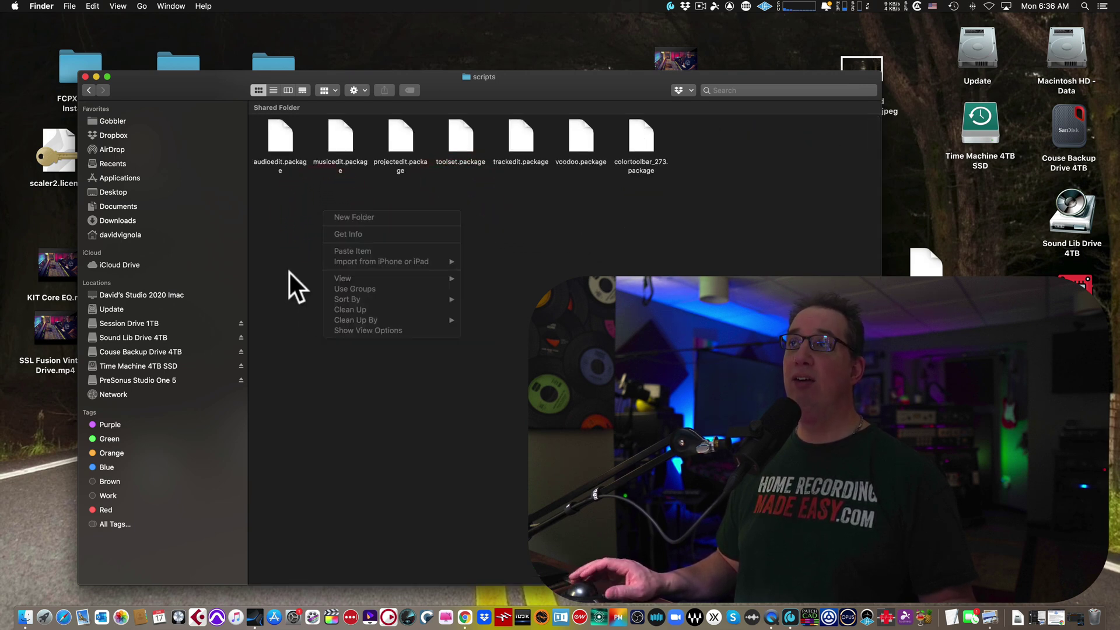
left_click(642, 133)
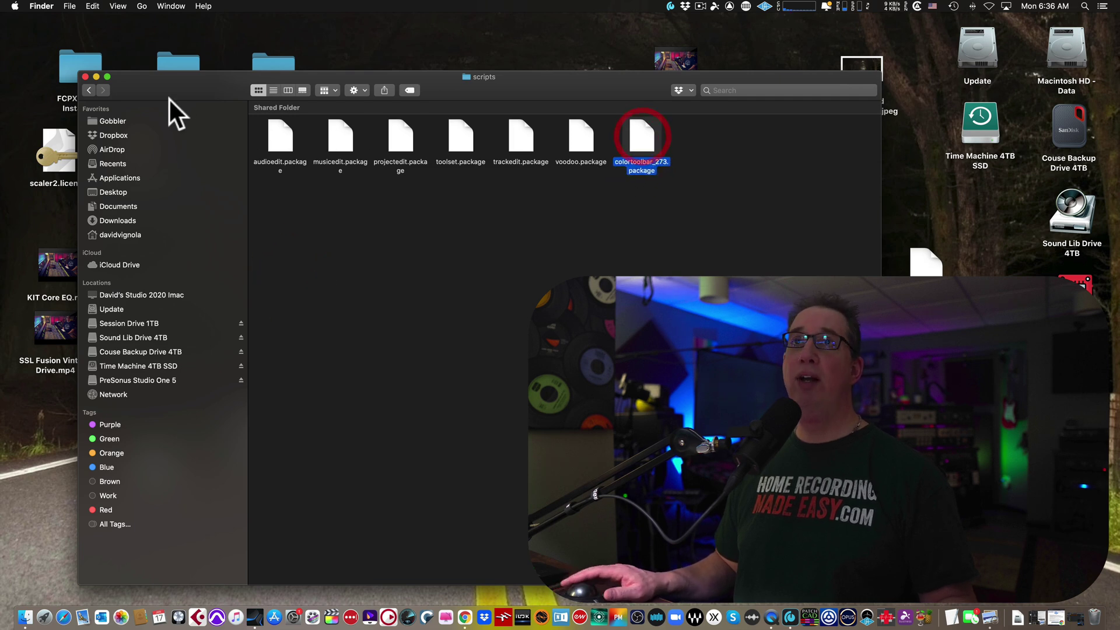
- Close the scripts window, restore the Studio One session and hide the color palette toolbar
left_click(85, 76)
left_click(1072, 617)
left_click(456, 33)
- Show the color palette toolbar again, check its setup options, and open the Color Toolbar help site
left_click(456, 33)
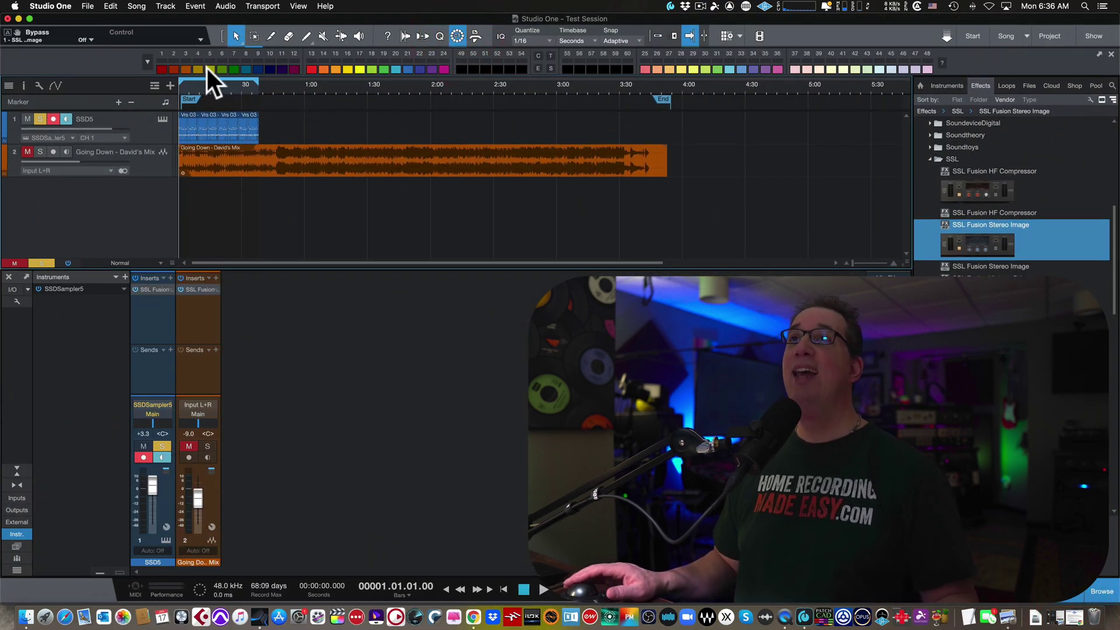
left_click(145, 61)
left_click(131, 59)
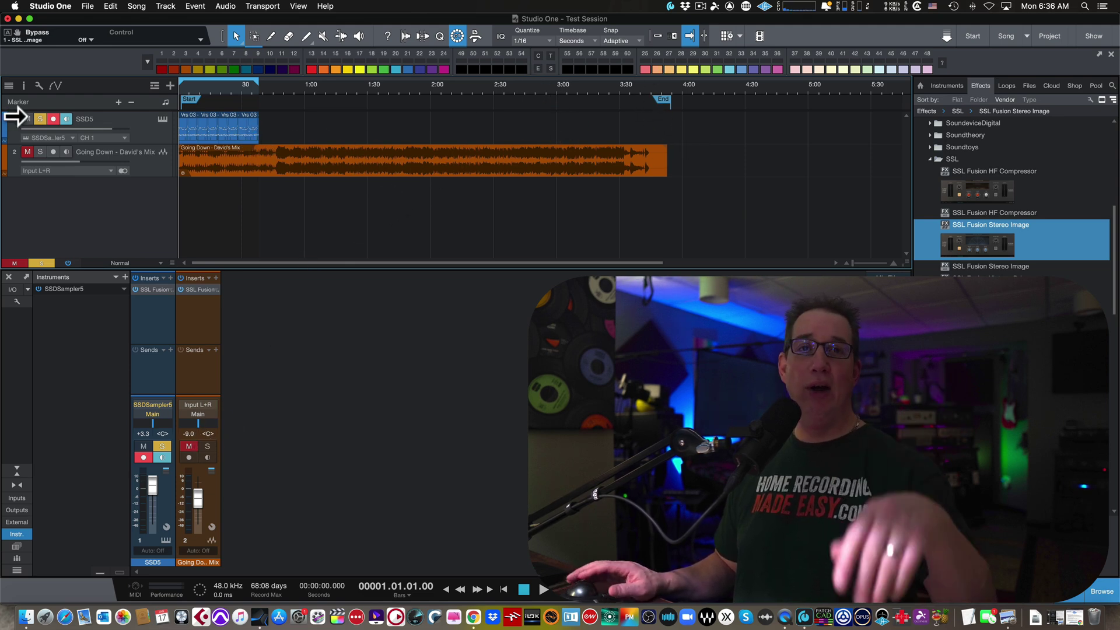
left_click(942, 63)
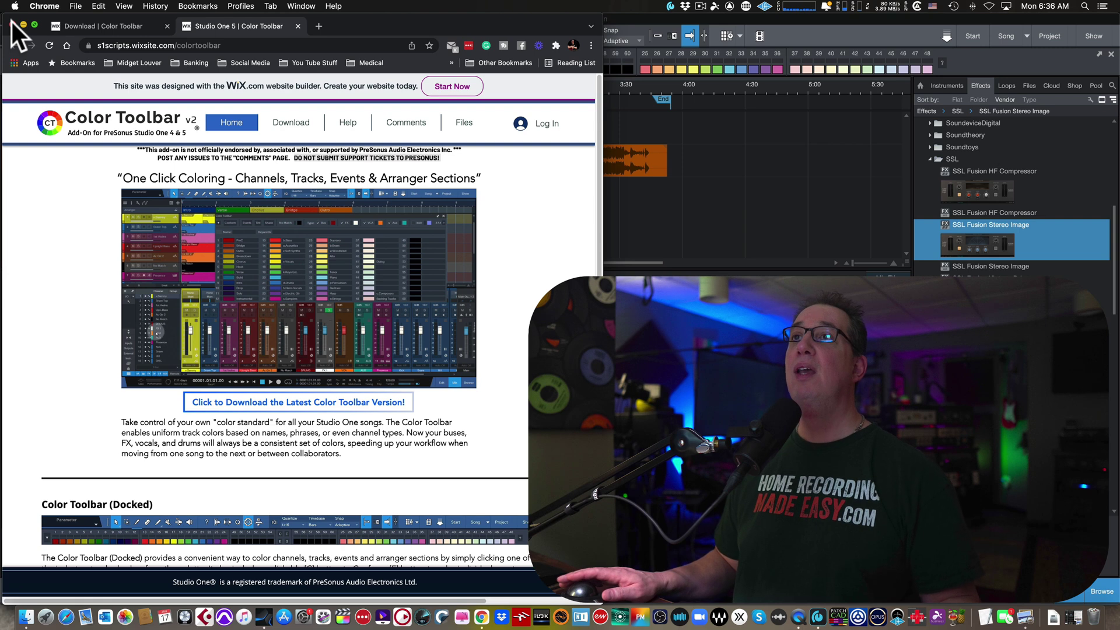
left_click(11, 21)
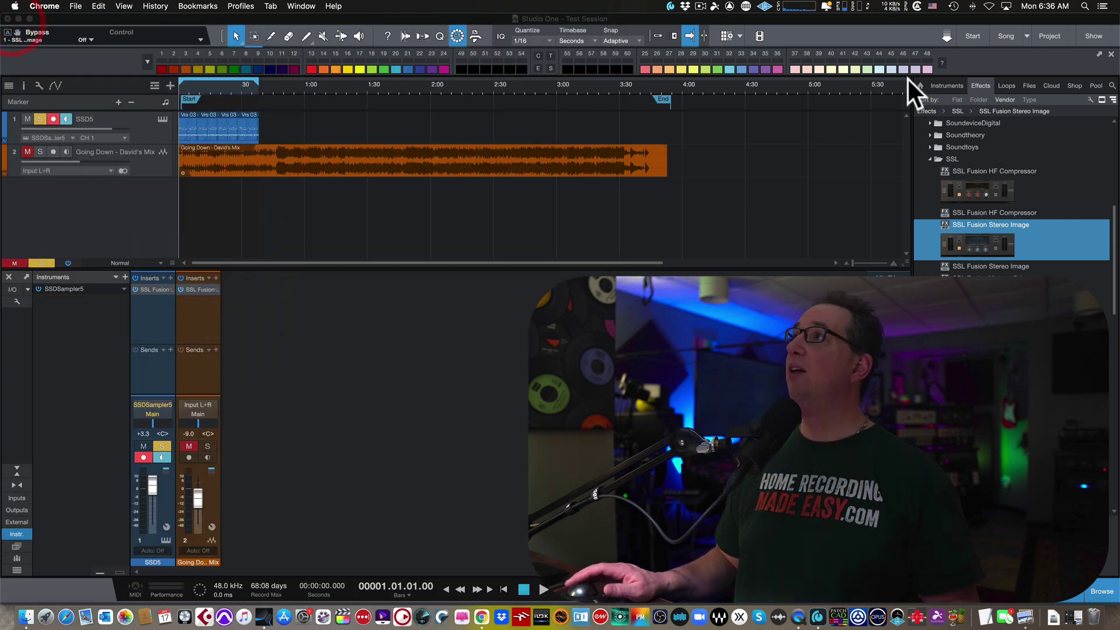